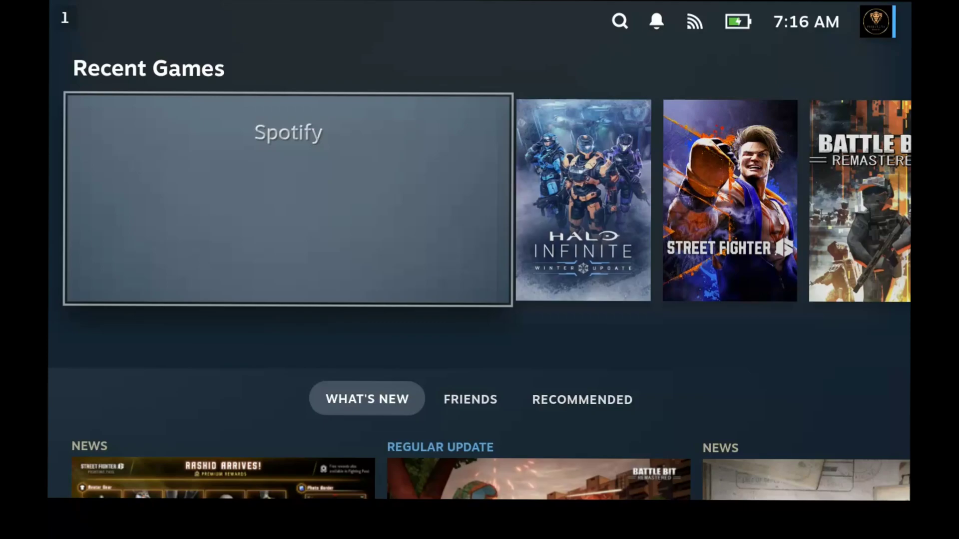
Find MusicControl 1.1.4-1 in the Decky plugin store and install it.
{"action": "key", "text": "ctrl+2"}
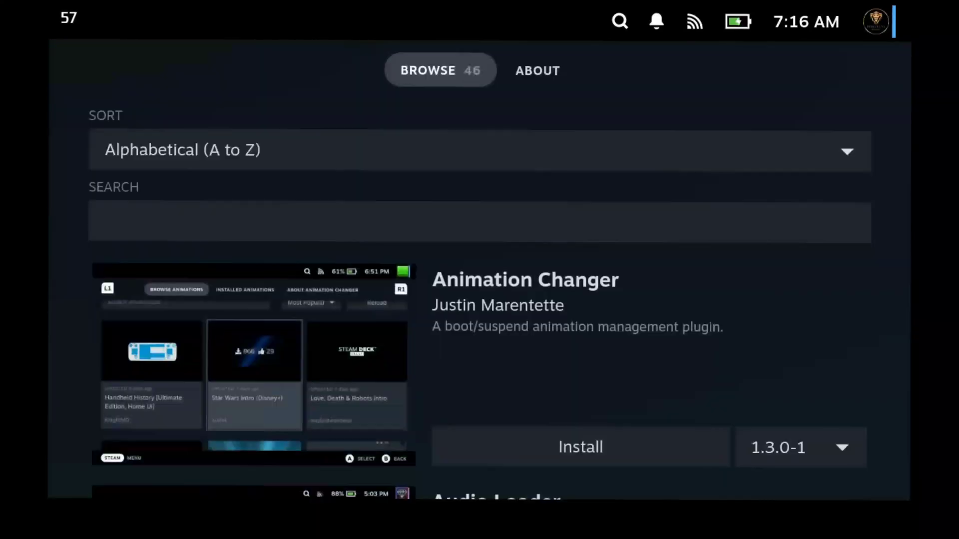
{"action": "key", "text": "Down"}
{"action": "key", "text": "Down"}
{"action": "key", "text": "Down"}
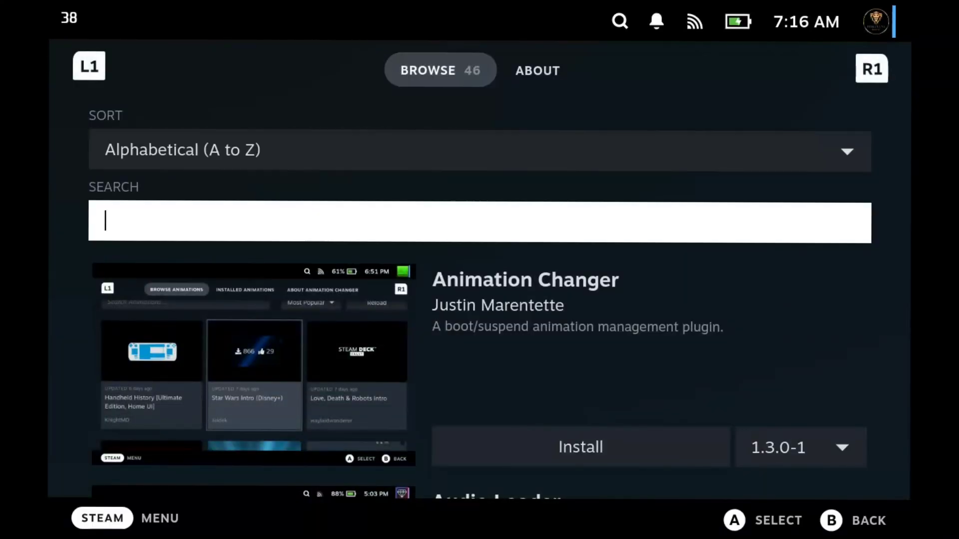
{"action": "key", "text": "Down"}
{"action": "key", "text": "Down"}
{"action": "key", "text": "Down"}
{"action": "key", "text": "Down"}
{"action": "key", "text": "Down"}
{"action": "key", "text": "Down"}
{"action": "key", "text": "Down"}
{"action": "key", "text": "Down"}
{"action": "key", "text": "Down"}
{"action": "key", "text": "Down"}
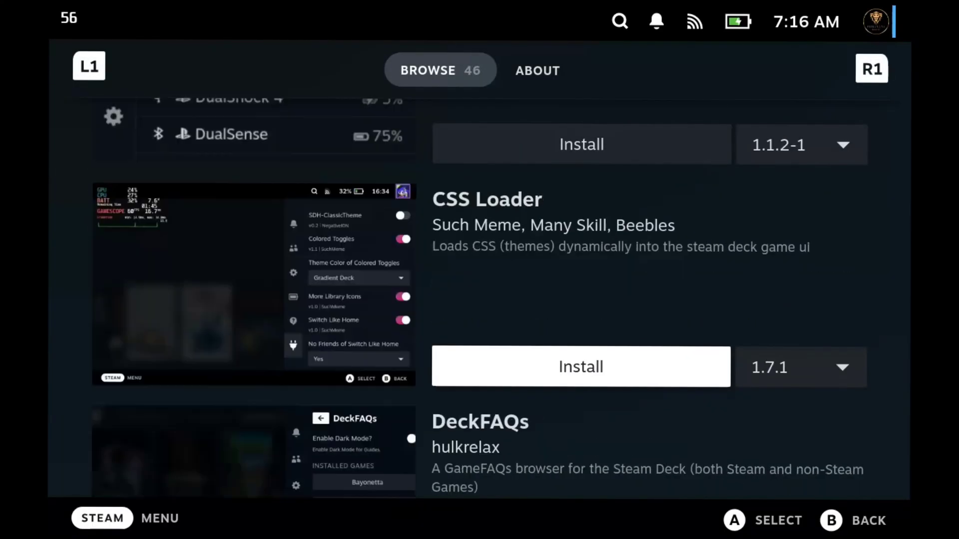
{"action": "key", "text": "Down"}
{"action": "key", "text": "Down"}
{"action": "key", "text": "Down"}
{"action": "key", "text": "Down"}
{"action": "key", "text": "Down"}
{"action": "key", "text": "Down"}
{"action": "key", "text": "Down"}
{"action": "key", "text": "Down"}
{"action": "key", "text": "Down"}
{"action": "key", "text": "Down"}
{"action": "key", "text": "Down"}
{"action": "key", "text": "Down"}
{"action": "key", "text": "Down"}
{"action": "key", "text": "Down"}
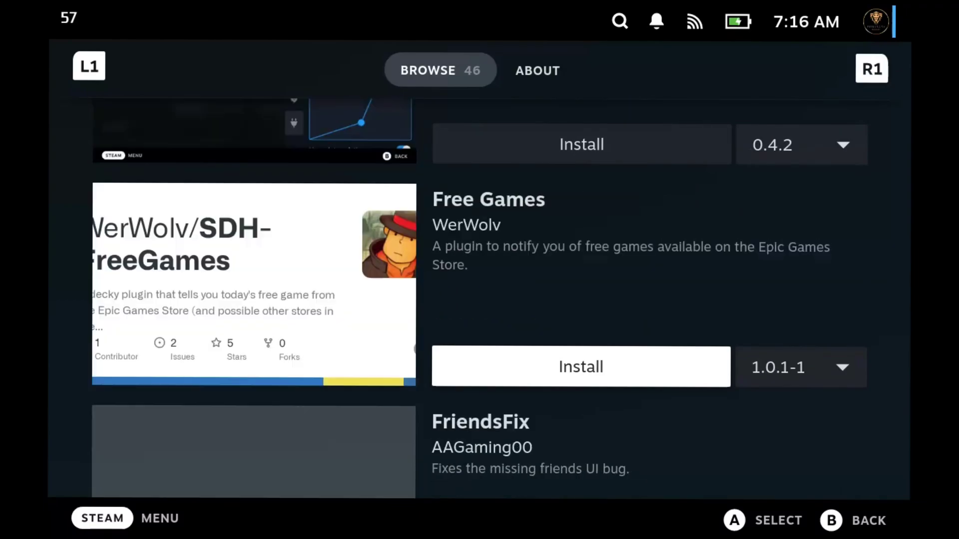
{"action": "key", "text": "Down"}
{"action": "key", "text": "Down"}
{"action": "key", "text": "Down"}
{"action": "key", "text": "Down"}
{"action": "key", "text": "Down"}
{"action": "key", "text": "Down"}
{"action": "key", "text": "Down"}
{"action": "key", "text": "Down"}
{"action": "key", "text": "Down"}
{"action": "key", "text": "Down"}
{"action": "key", "text": "Down"}
{"action": "key", "text": "Down"}
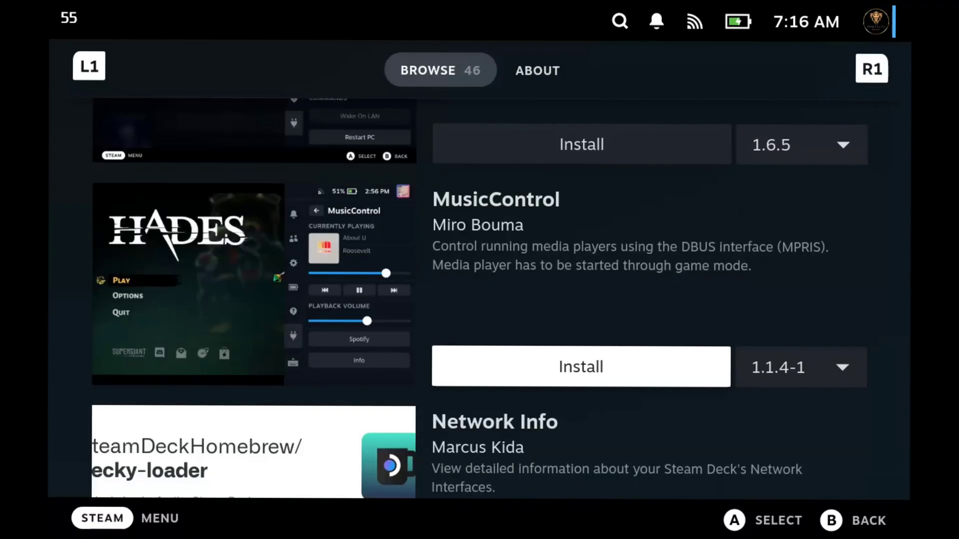
{"action": "key", "text": "Up"}
{"action": "key", "text": "Down"}
{"action": "key", "text": "Return"}
{"action": "key", "text": "Return"}
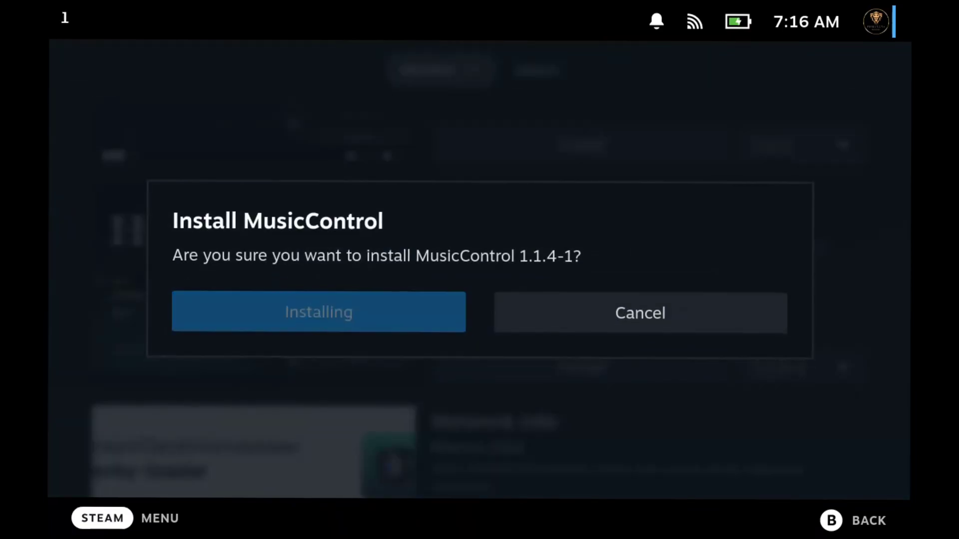
Browse the installed Decky plugins, peeking into Controller Tools and backing out to the list.
{"action": "key", "text": "ctrl+2"}
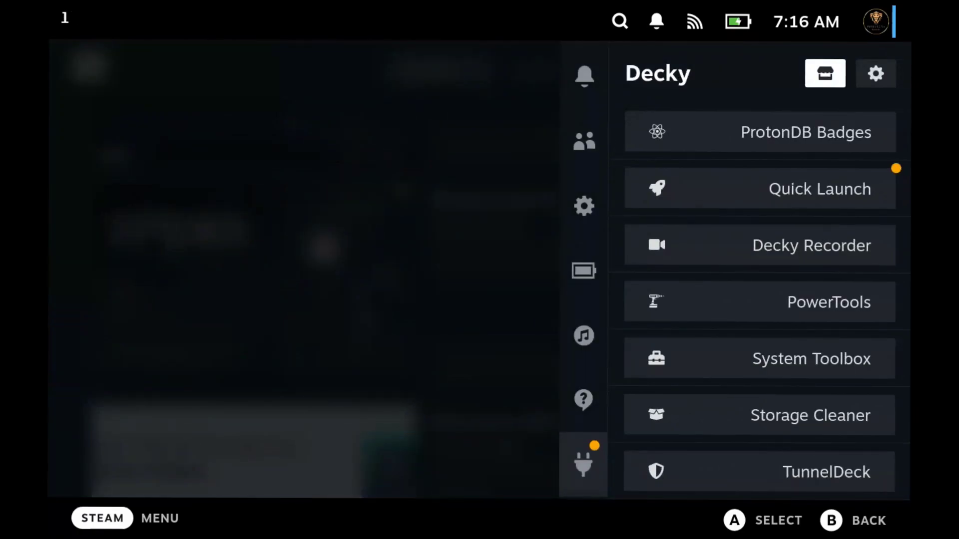
{"action": "key", "text": "Down"}
{"action": "key", "text": "Down"}
{"action": "key", "text": "Down"}
{"action": "key", "text": "Down"}
{"action": "key", "text": "Down"}
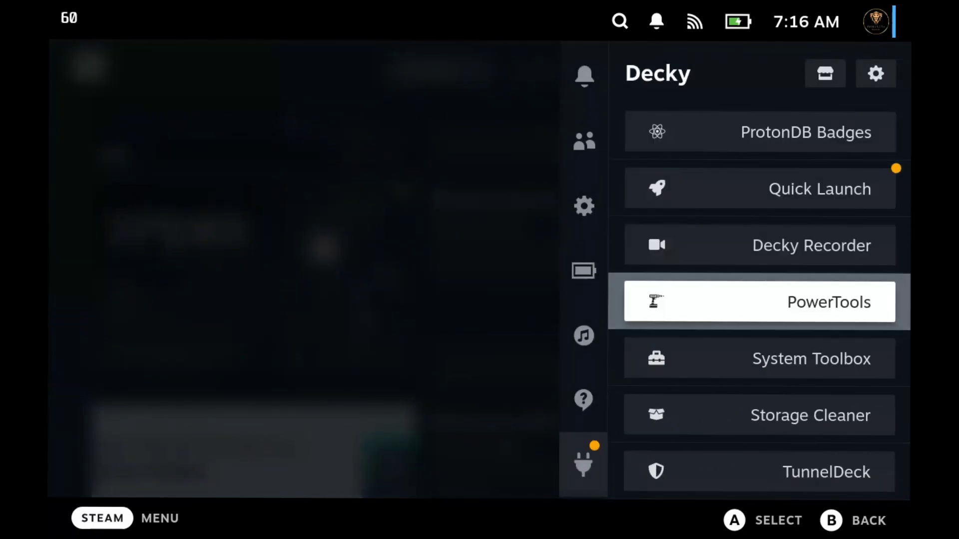
{"action": "key", "text": "Down"}
{"action": "key", "text": "Down"}
{"action": "key", "text": "Down"}
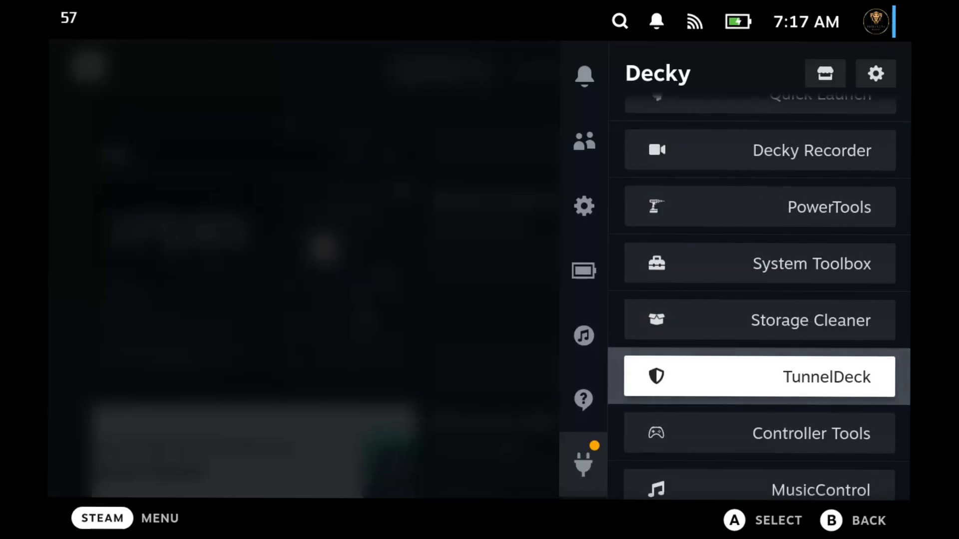
{"action": "key", "text": "Return"}
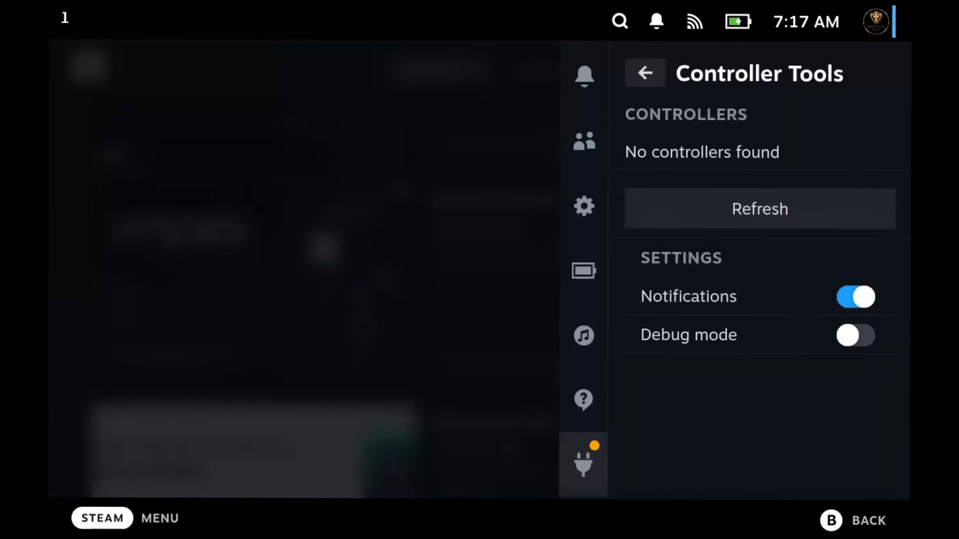
{"action": "key", "text": "Escape"}
Read MusicControl's Info on supported players like Spotify, Cider and Strawberry, then close it.
{"action": "key", "text": "Up"}
{"action": "key", "text": "Down"}
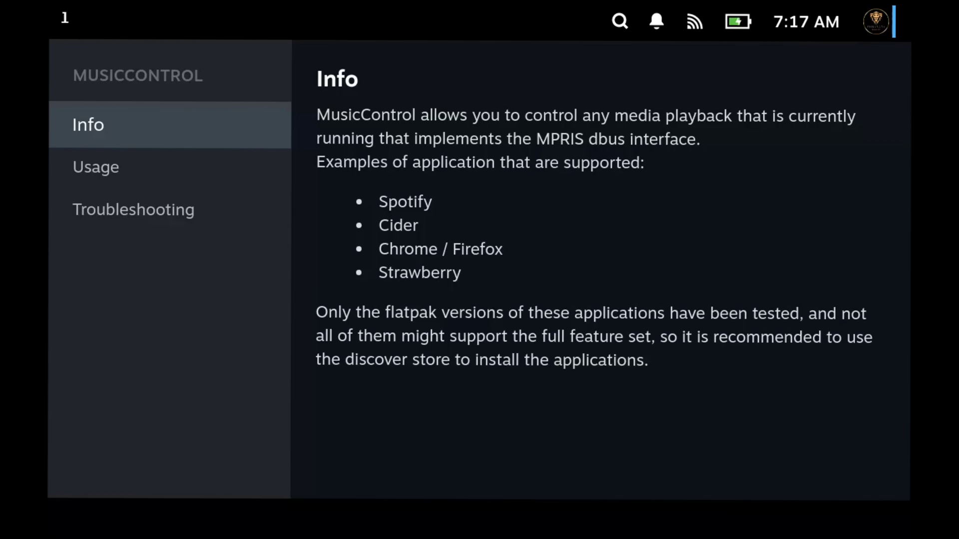
{"action": "key", "text": "Escape"}
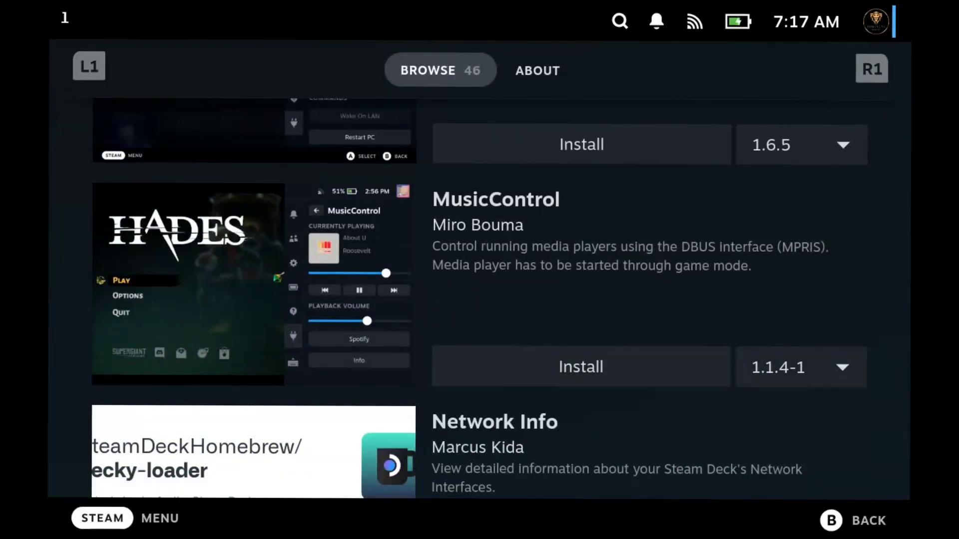
Return Home from the plugin store and launch Spotify from its Recent Games tile.
{"action": "key", "text": "ctrl+1"}
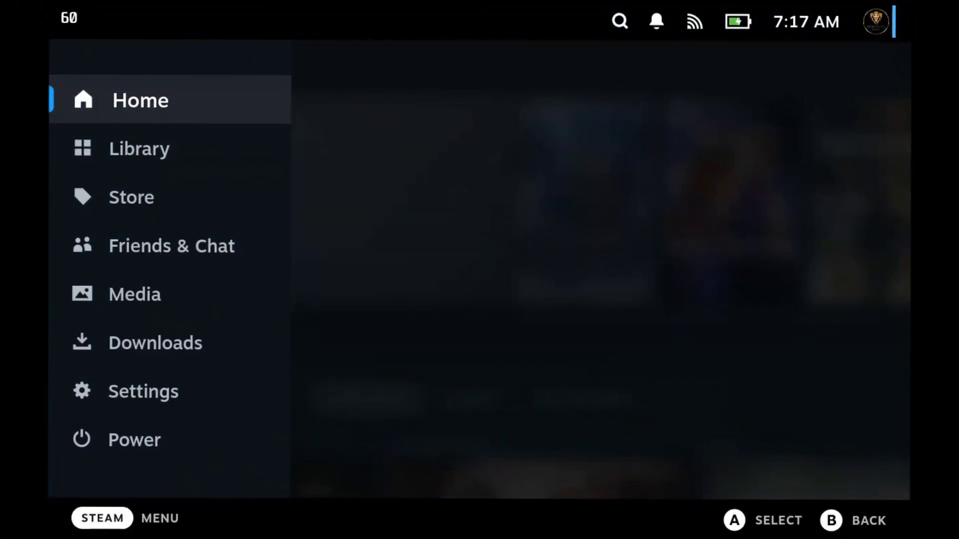
{"action": "key", "text": "Escape"}
{"action": "key", "text": "Return"}
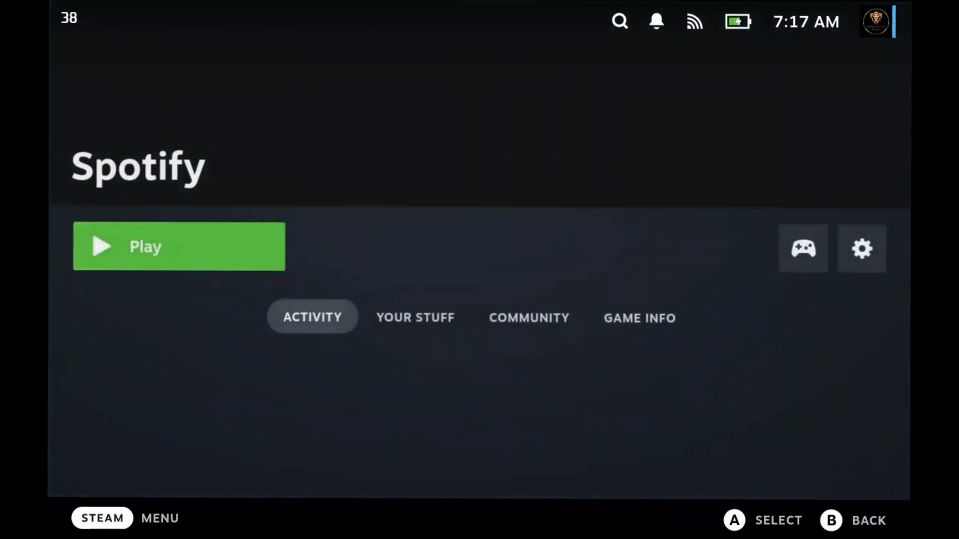
{"action": "key", "text": "Return"}
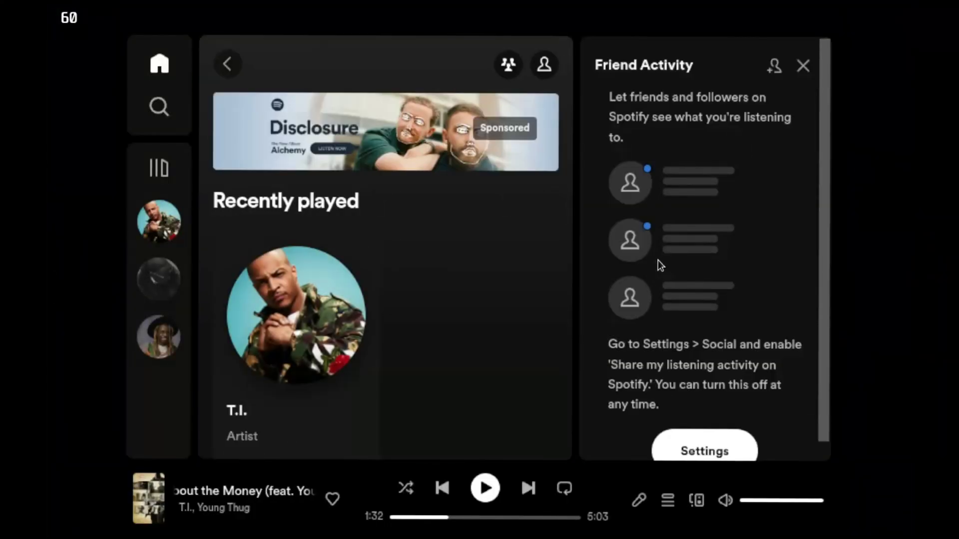
Start playing T.I.'s 'About the Money' from Spotify's player bar.
{"action": "left_click", "coordinate": [485, 488]}
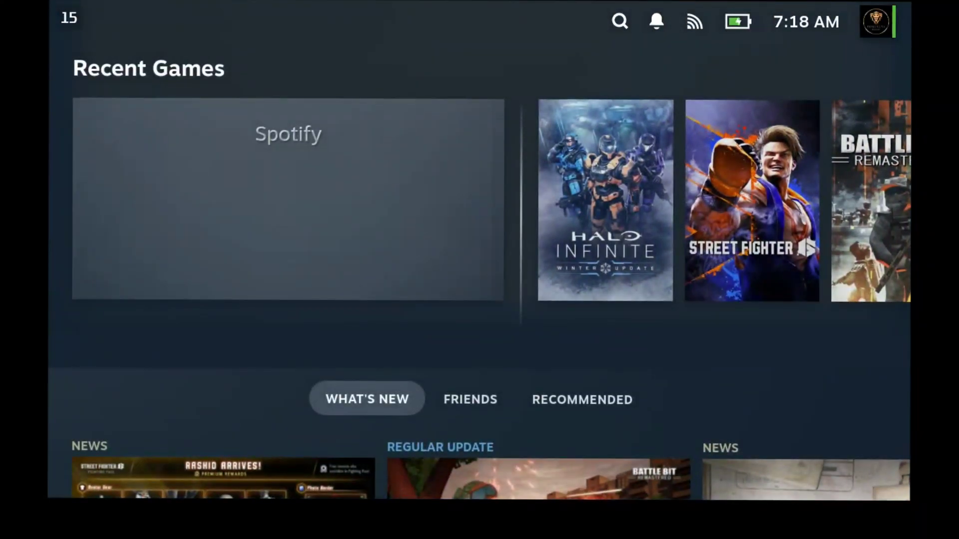
In the MusicControl panel, rewind the track a little and restart the song from the beginning.
{"action": "key", "text": "ctrl+2"}
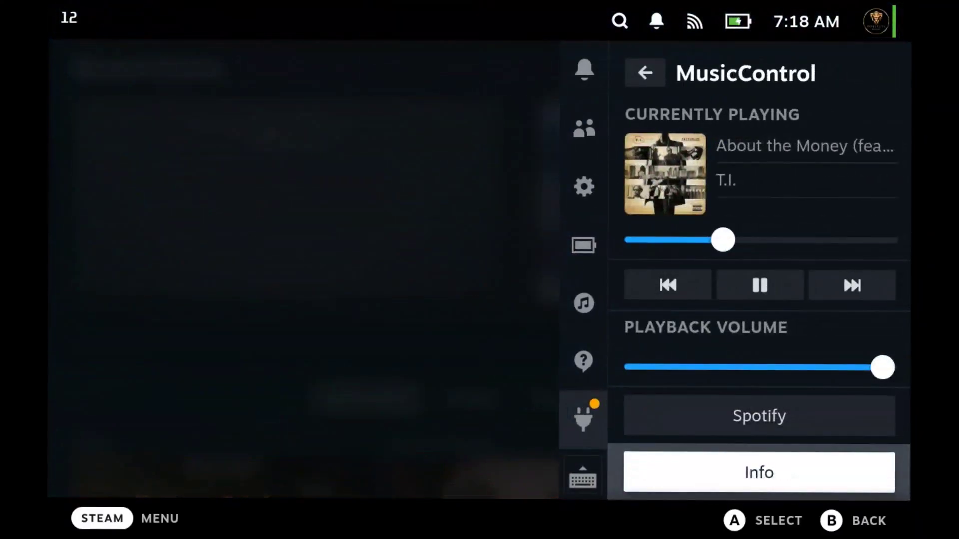
{"action": "key", "text": "Up"}
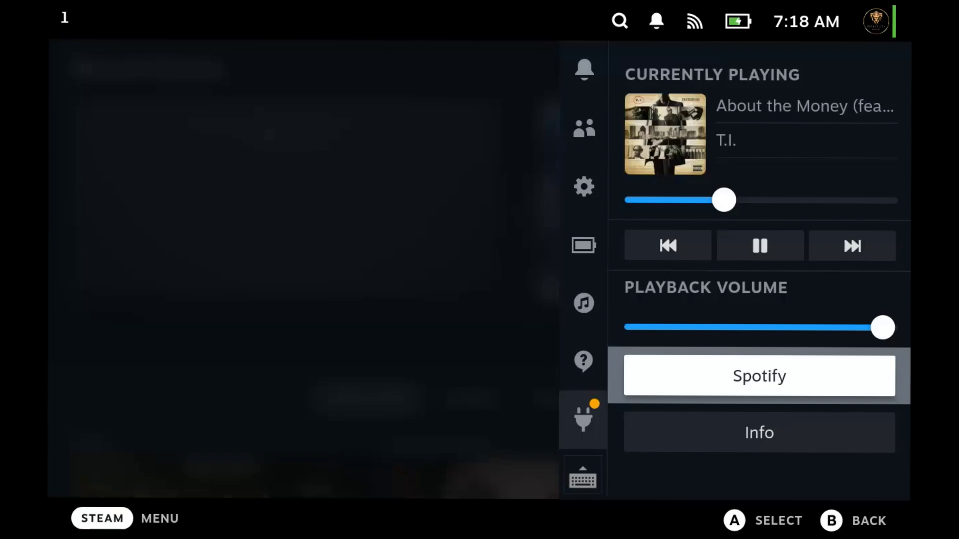
{"action": "key", "text": "Up"}
{"action": "key", "text": "Up"}
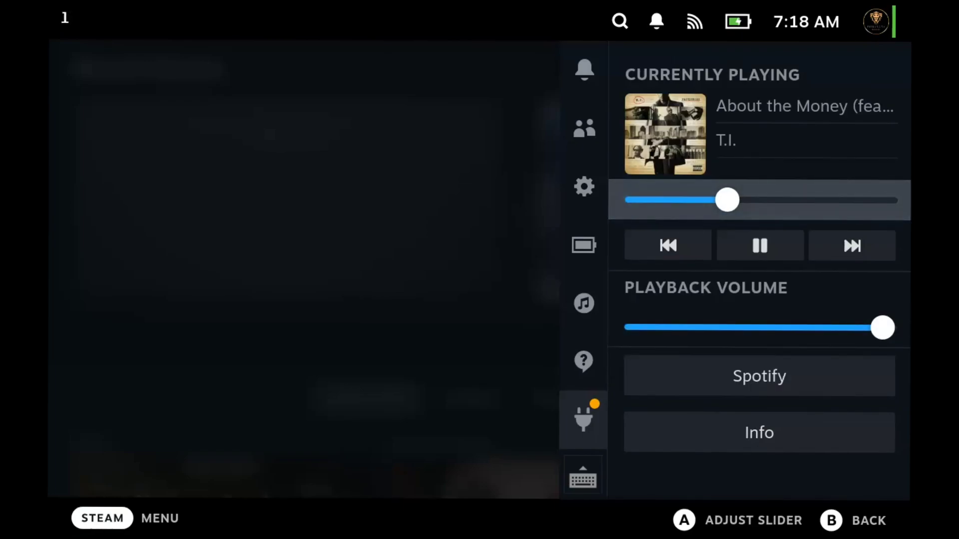
{"action": "key", "text": "Return"}
{"action": "key", "text": "Left"}
{"action": "key", "text": "Left"}
{"action": "key", "text": "Left"}
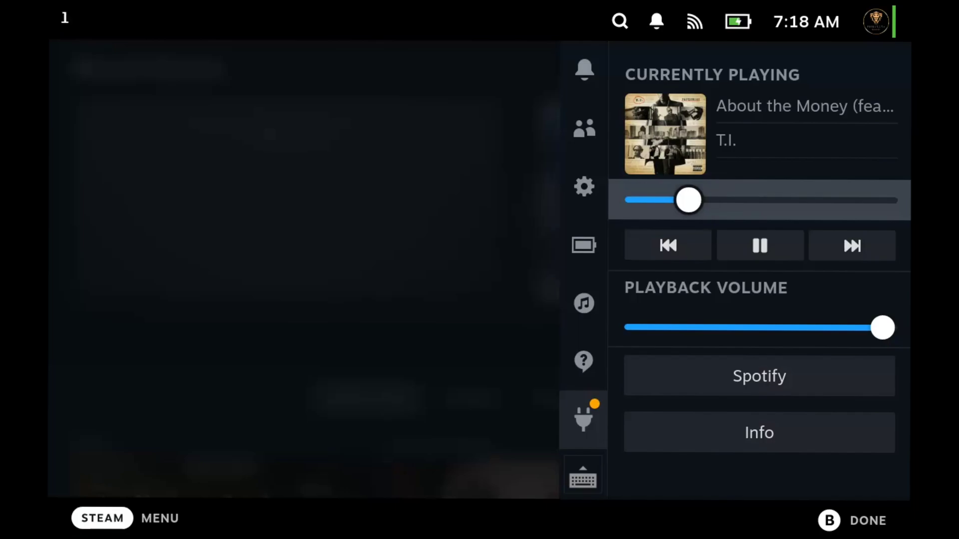
{"action": "key", "text": "Down"}
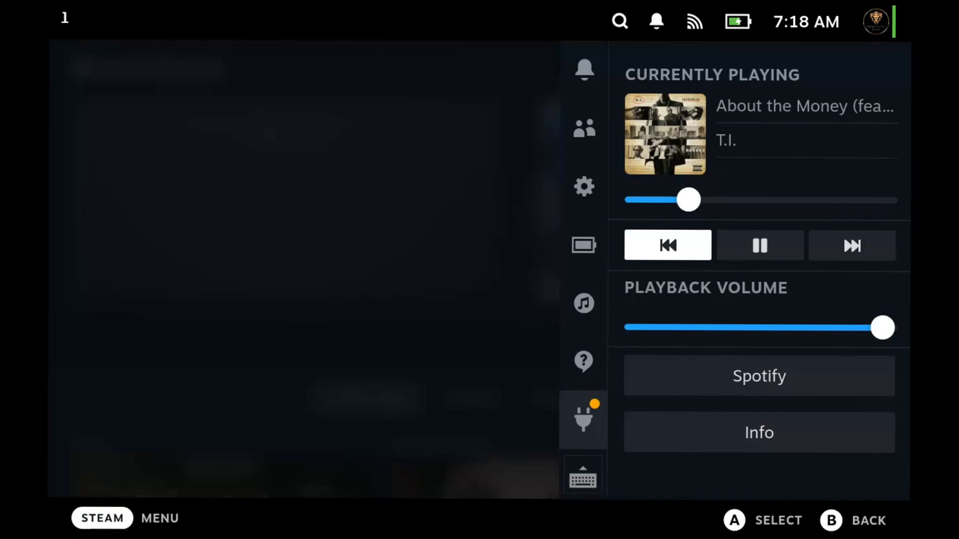
{"action": "key", "text": "Return"}
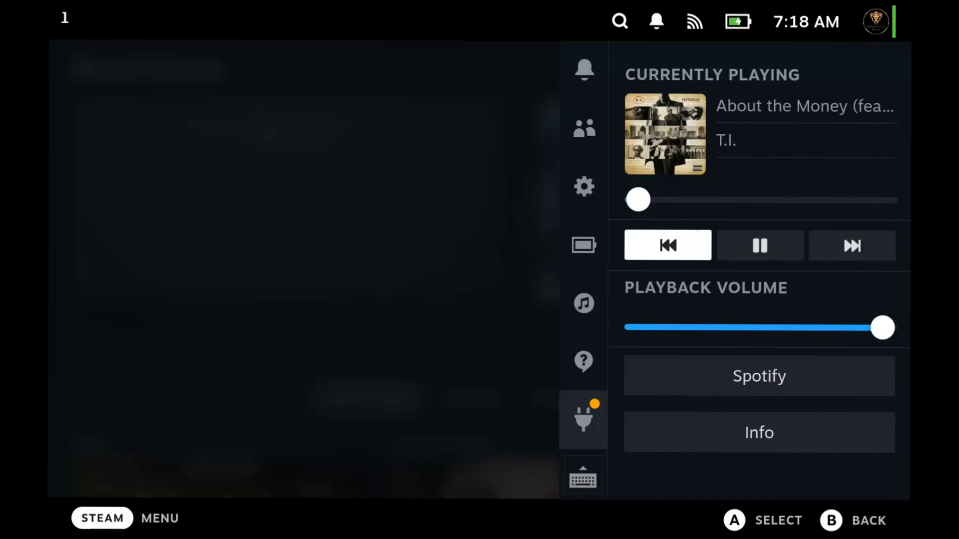
Skip back to 'No Mediocre', then skip forward again to 'About the Money'.
{"action": "key", "text": "Right"}
{"action": "key", "text": "Left"}
{"action": "key", "text": "Return"}
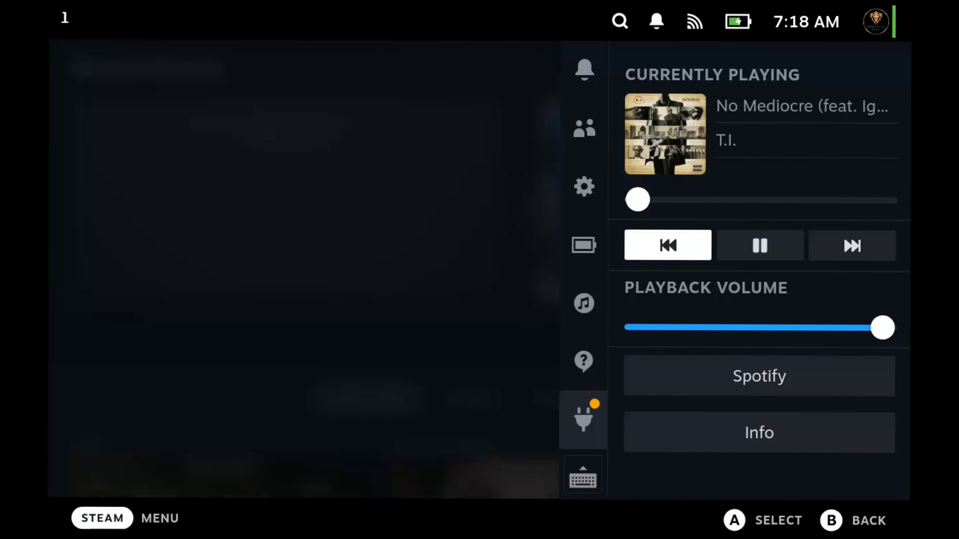
{"action": "key", "text": "Right"}
{"action": "key", "text": "Left"}
{"action": "key", "text": "Right"}
{"action": "key", "text": "Right"}
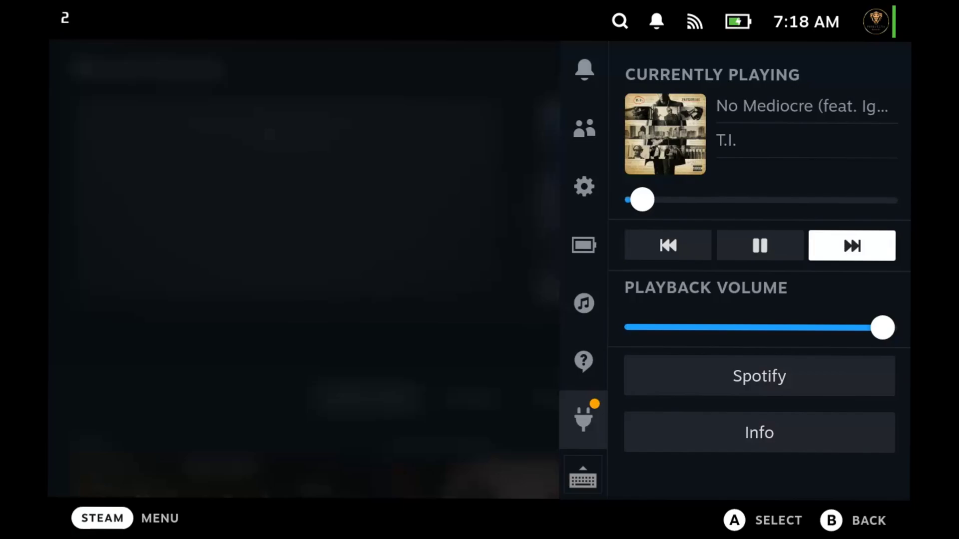
{"action": "key", "text": "Return"}
{"action": "key", "text": "Left"}
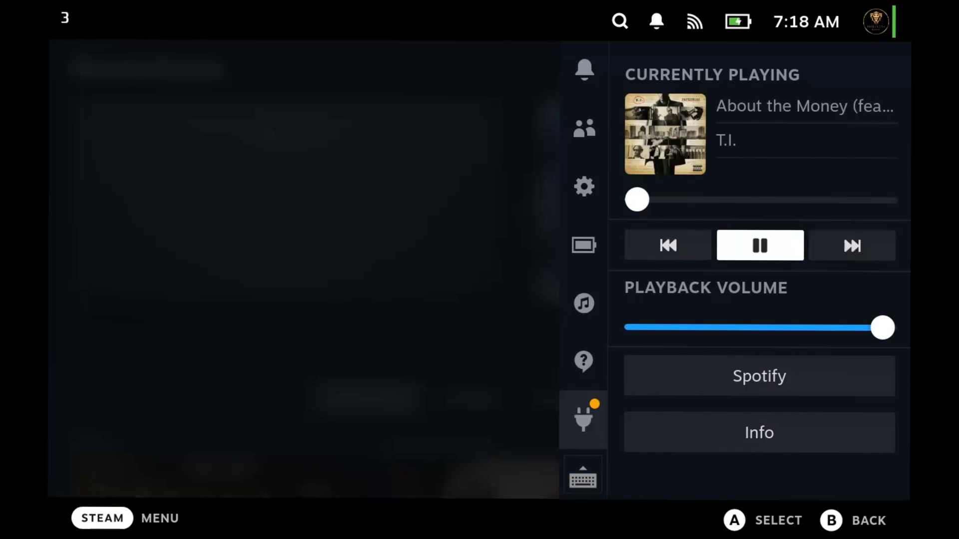
{"action": "key", "text": "Down"}
Lower Spotify's Playback Volume slider a few steps and turn the Deck's system volume down.
{"action": "key", "text": "Return"}
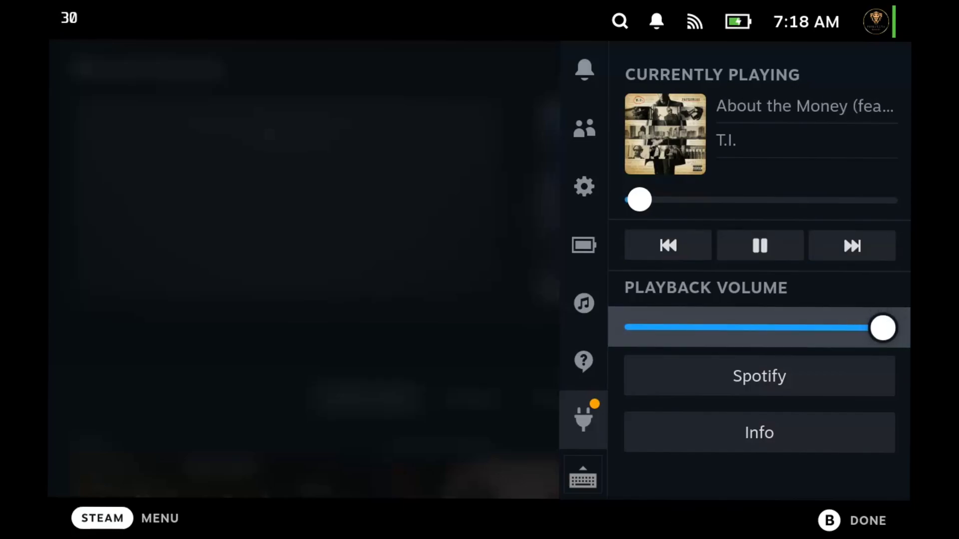
{"action": "key", "text": "Left"}
{"action": "key", "text": "Left"}
{"action": "key", "text": "Left"}
{"action": "key", "text": "Left"}
{"action": "key", "text": "Left"}
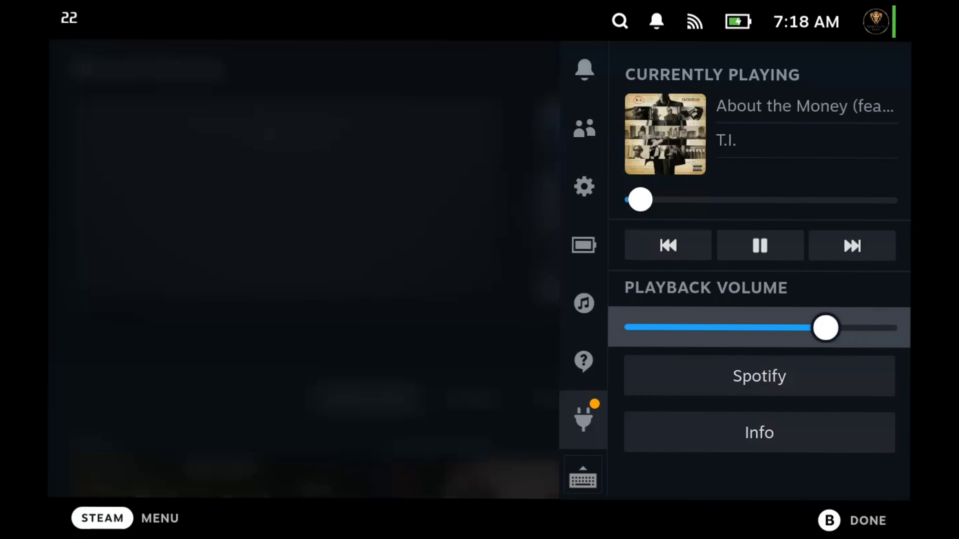
{"action": "key", "text": "Left"}
{"action": "key", "text": "Right"}
{"action": "key", "text": "Left"}
{"action": "key", "text": "Left"}
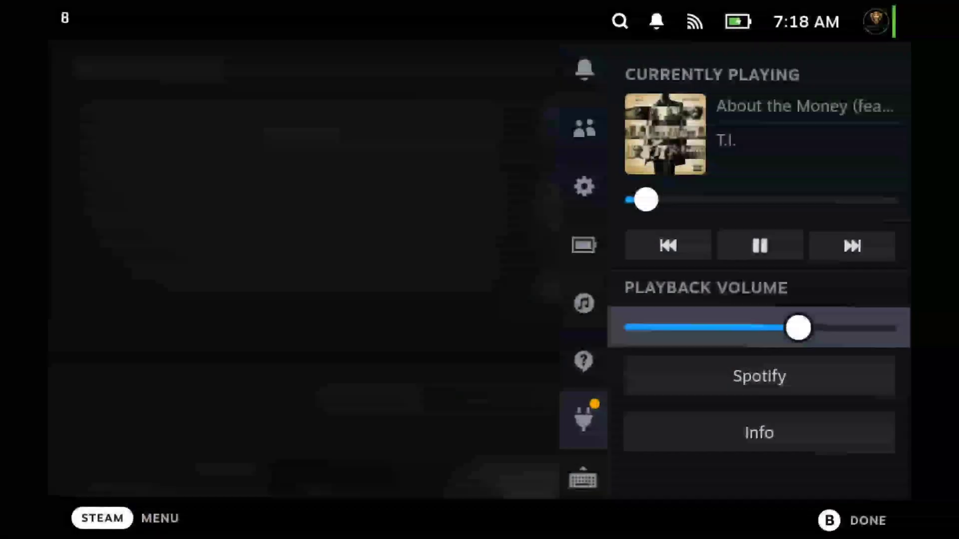
{"action": "key", "text": "XF86AudioLowerVolume"}
{"action": "key", "text": "XF86AudioLowerVolume"}
{"action": "key", "text": "XF86AudioLowerVolume"}
{"action": "key", "text": "XF86AudioLowerVolume"}
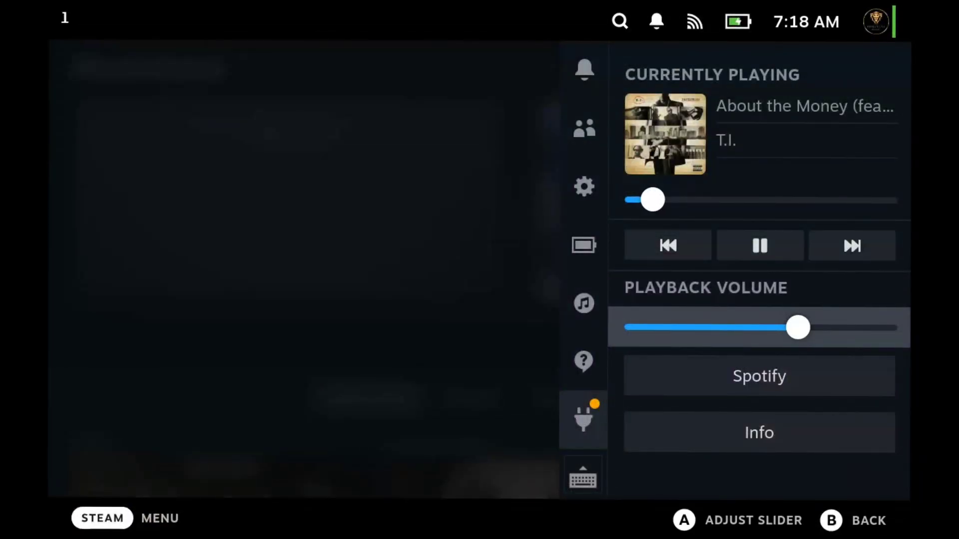
Raise Playback Volume back to maximum and readjust the Deck's system volume.
{"action": "key", "text": "Down"}
{"action": "key", "text": "Up"}
{"action": "key", "text": "Return"}
{"action": "key", "text": "Right"}
{"action": "key", "text": "Right"}
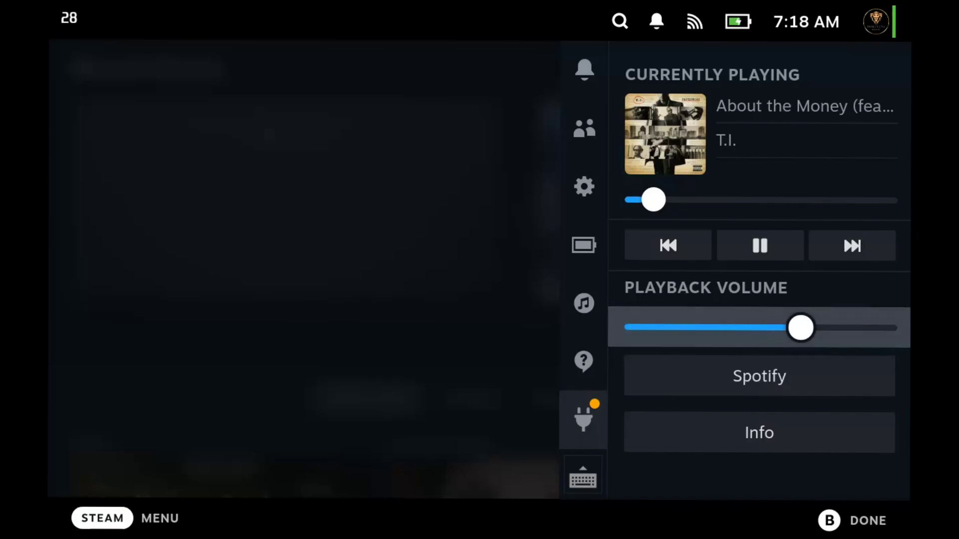
{"action": "key", "text": "Right"}
{"action": "key", "text": "Right"}
{"action": "key", "text": "Right"}
{"action": "key", "text": "Right"}
{"action": "key", "text": "Right"}
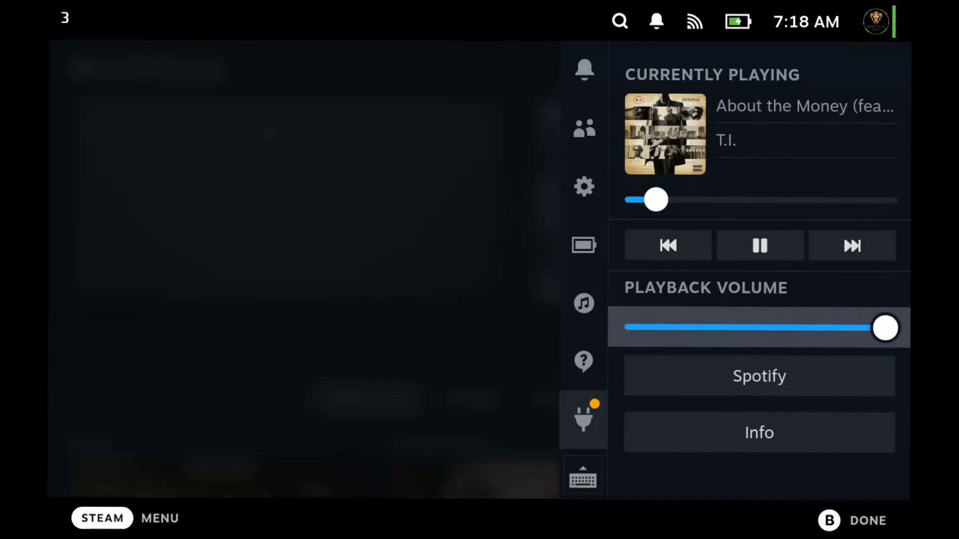
{"action": "key", "text": "XF86AudioRaiseVolume"}
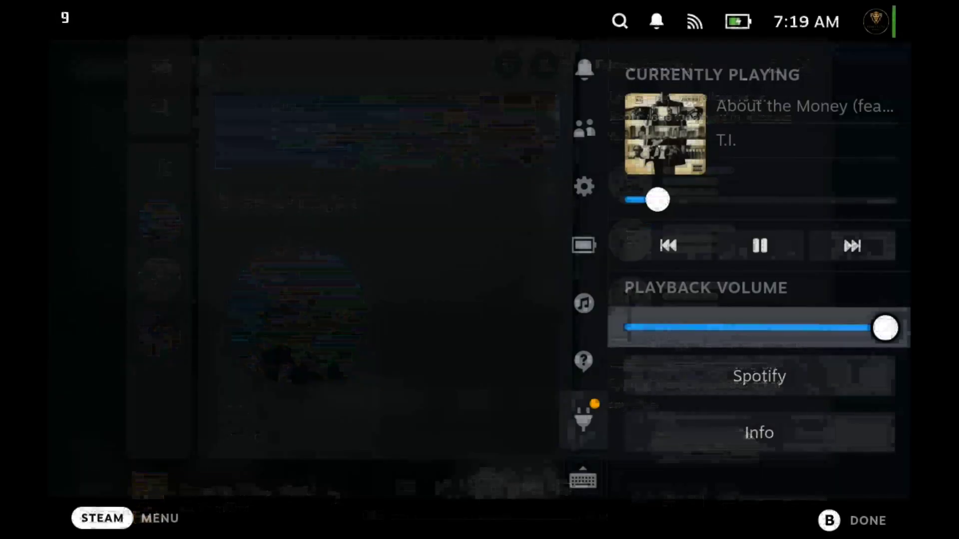
{"action": "key", "text": "Down"}
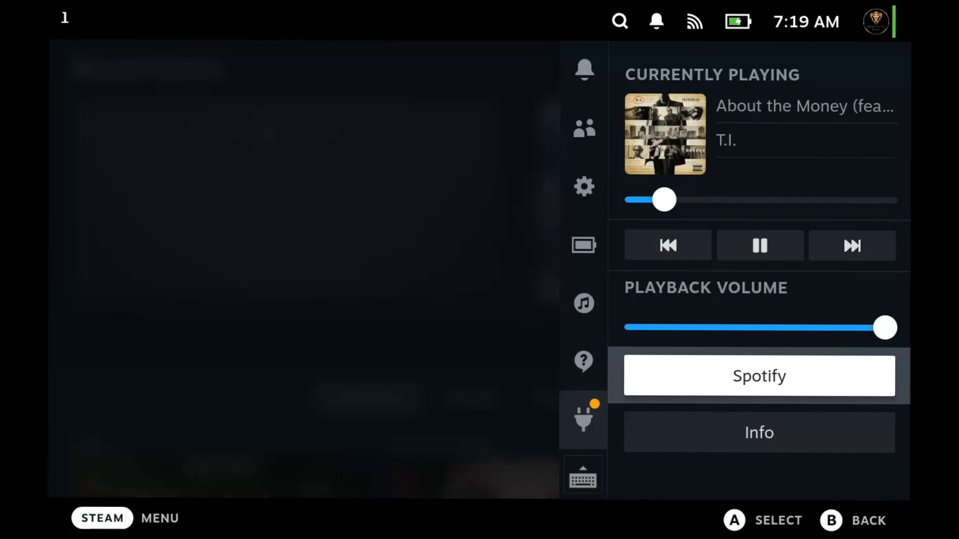
{"action": "key", "text": "Return"}
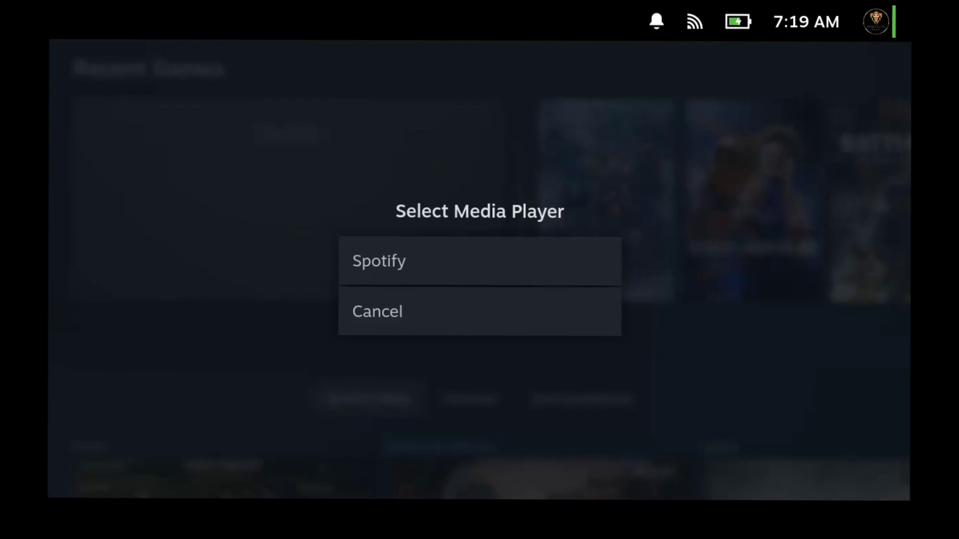
{"action": "key", "text": "Down"}
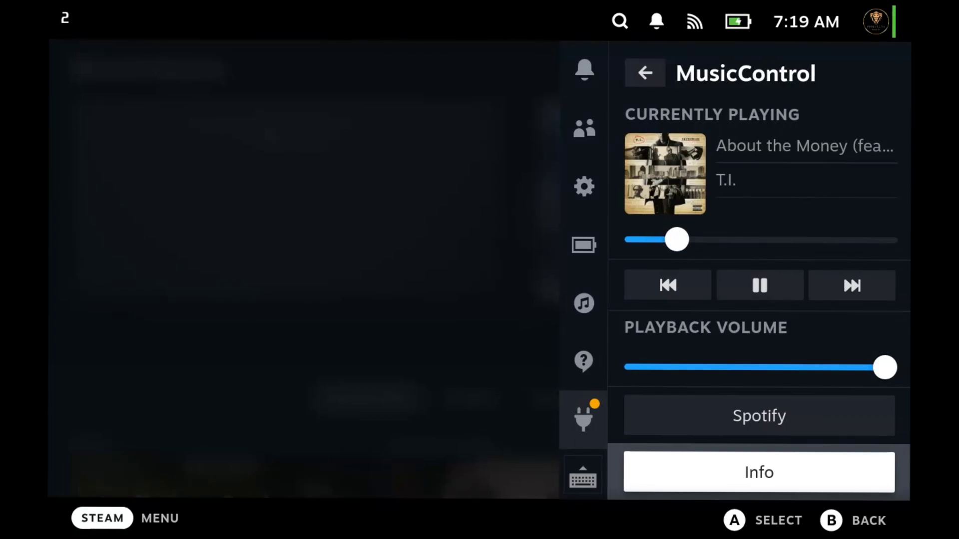
Look over the playback volume and media player settings down to MusicControl's Info.
{"action": "key", "text": "Up"}
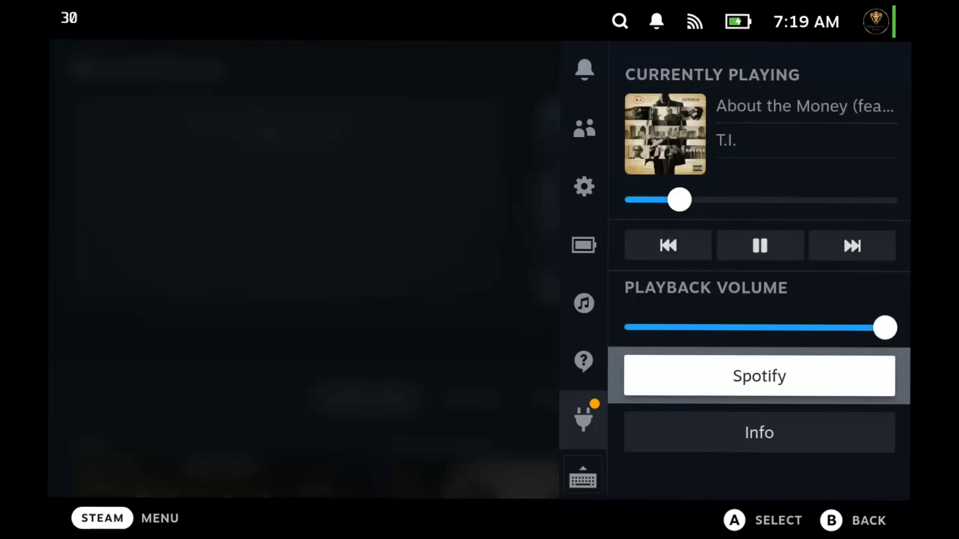
{"action": "key", "text": "Up"}
{"action": "key", "text": "Down"}
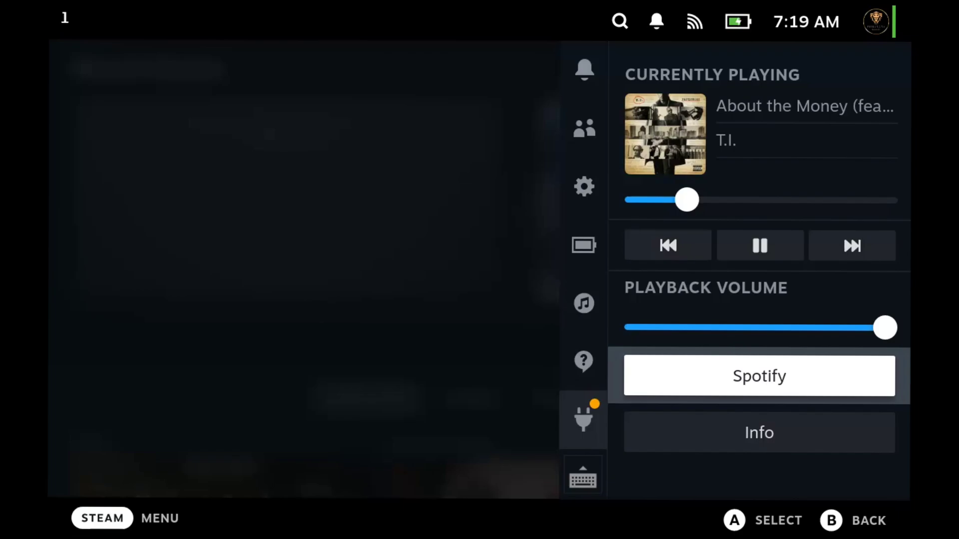
{"action": "key", "text": "Down"}
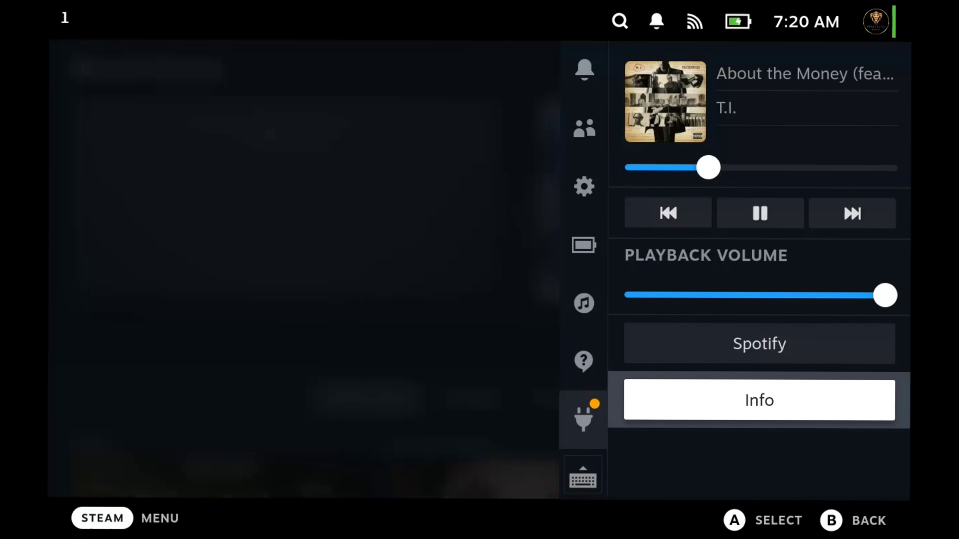
Pause 'About the Money' using MusicControl's playback controls.
{"action": "key", "text": "Up"}
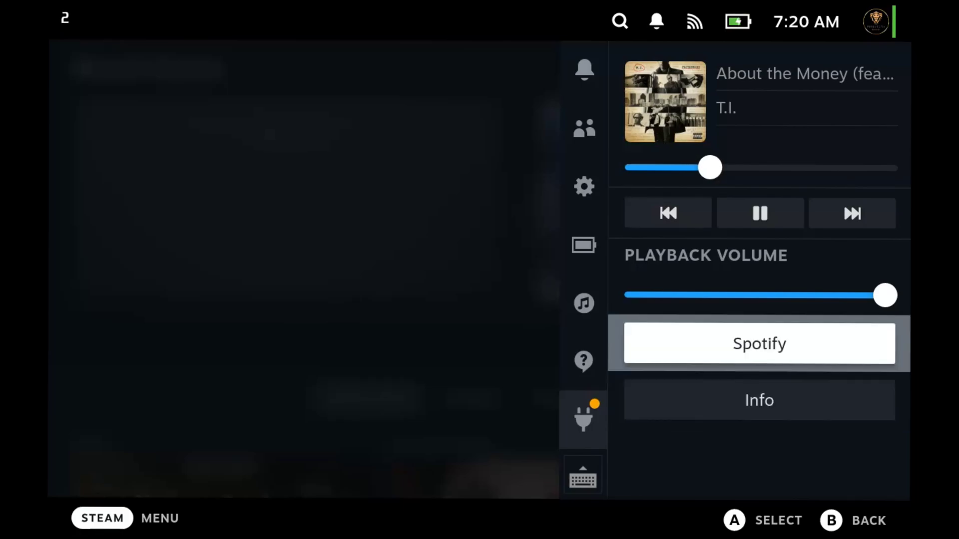
{"action": "key", "text": "Up"}
{"action": "key", "text": "Up"}
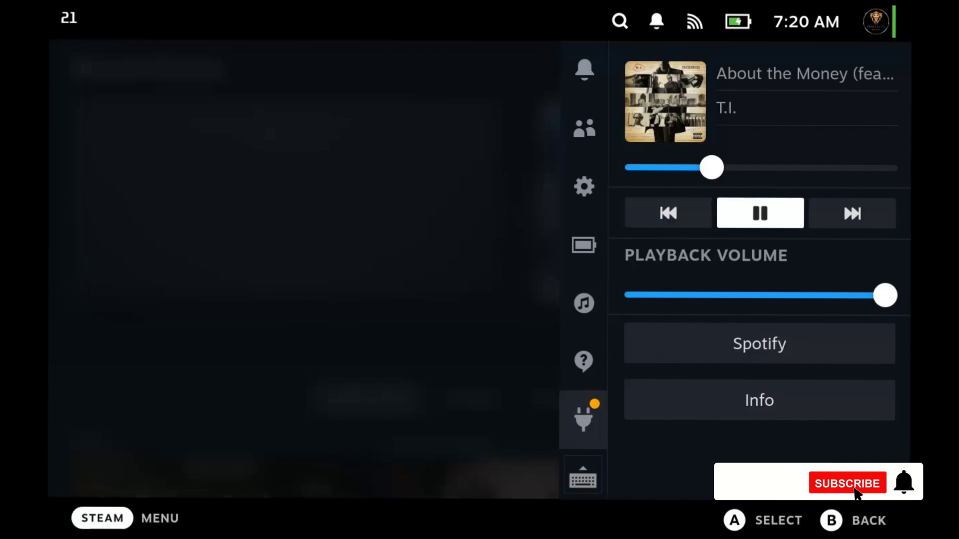
{"action": "key", "text": "Return"}
{"action": "key", "text": "Left"}
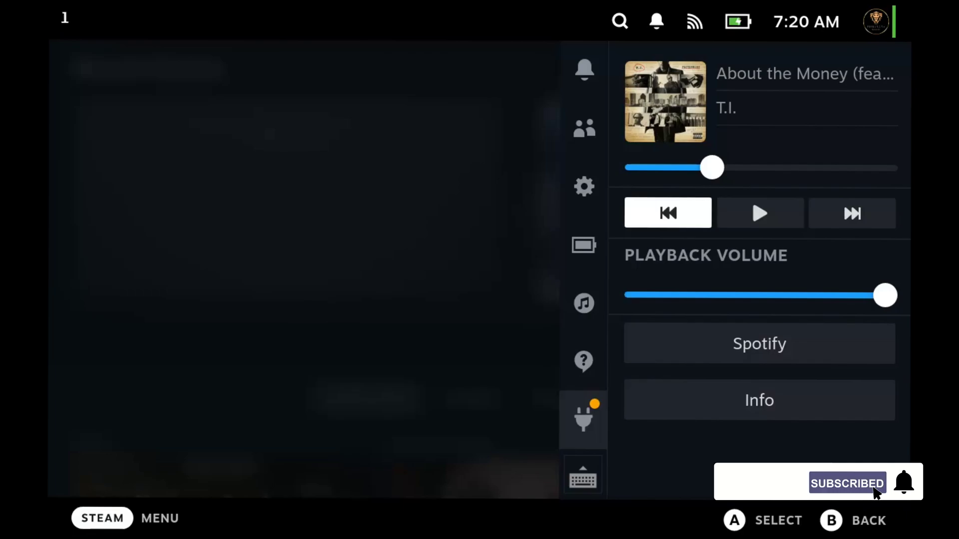
{"action": "key", "text": "Left"}
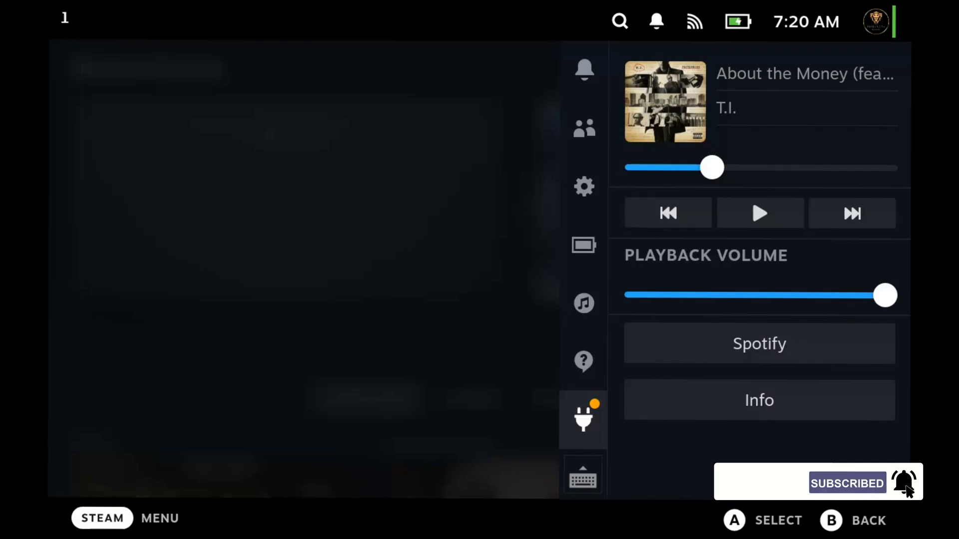